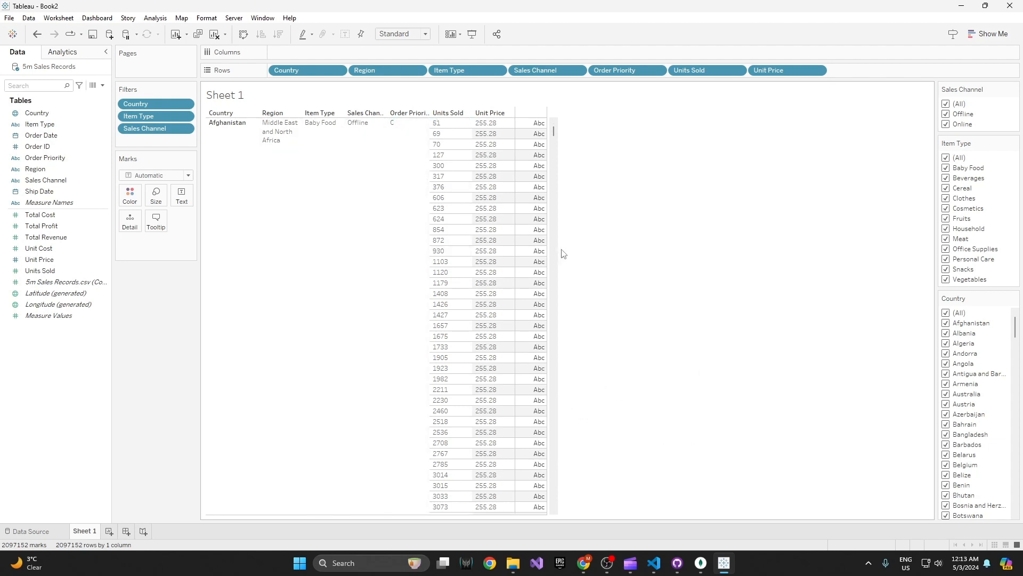
Step: Add the Item Type filter to the context
mouse_move(542, 266)
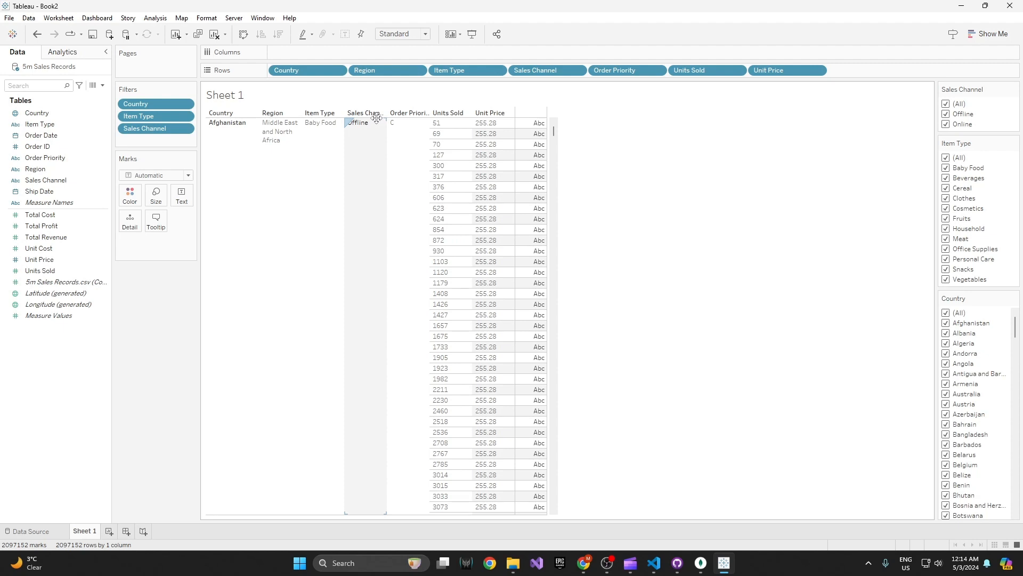
click(186, 118)
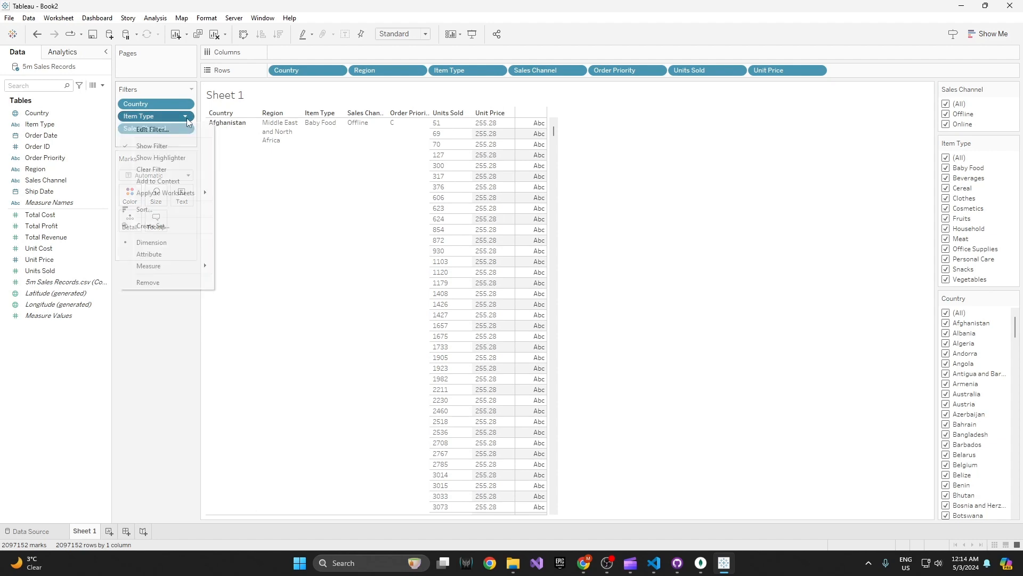
click(186, 181)
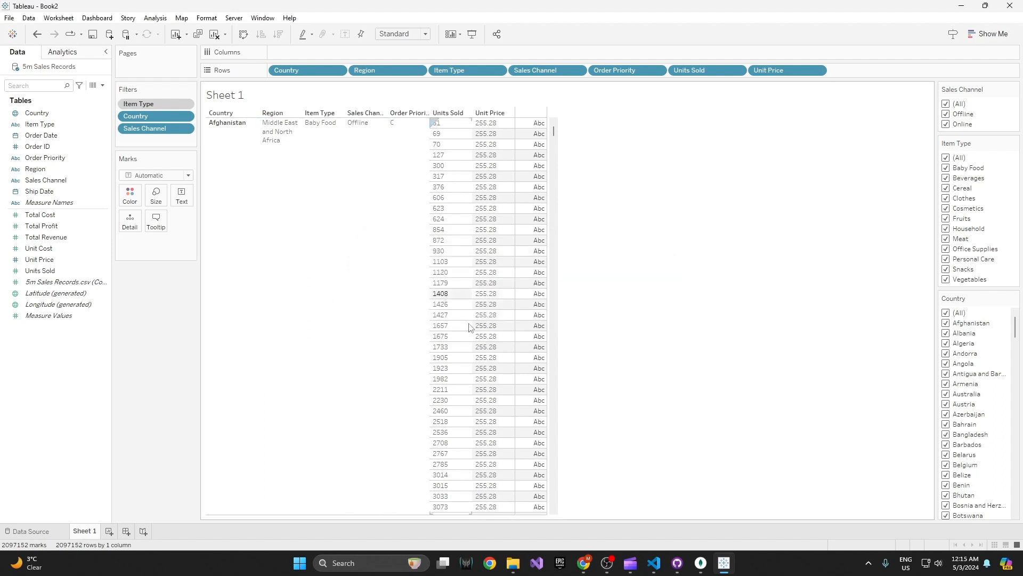
Step: Edit the Item Type context filter so that only Baby Food is selected
click(186, 105)
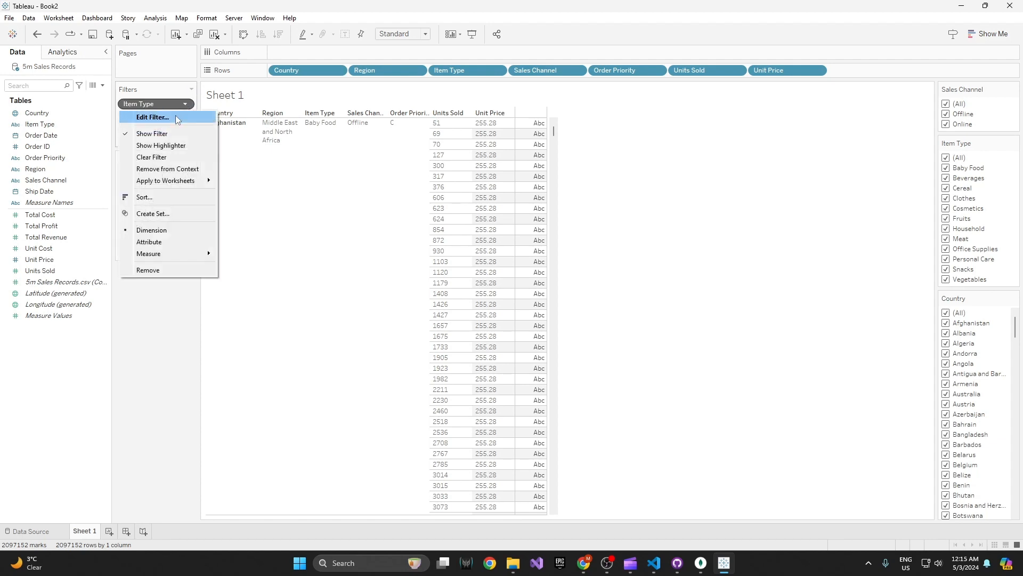
click(177, 119)
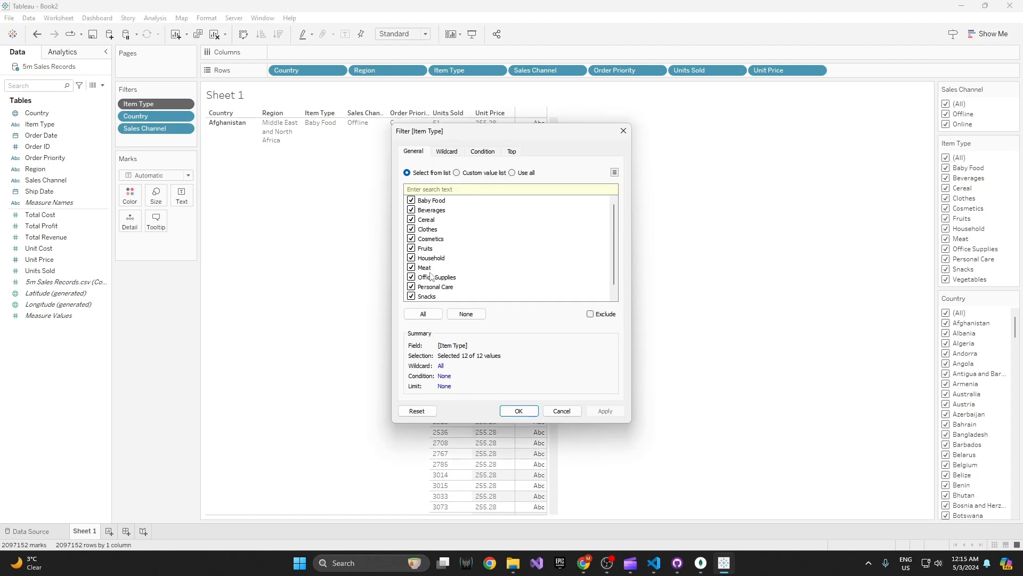
click(466, 314)
click(411, 199)
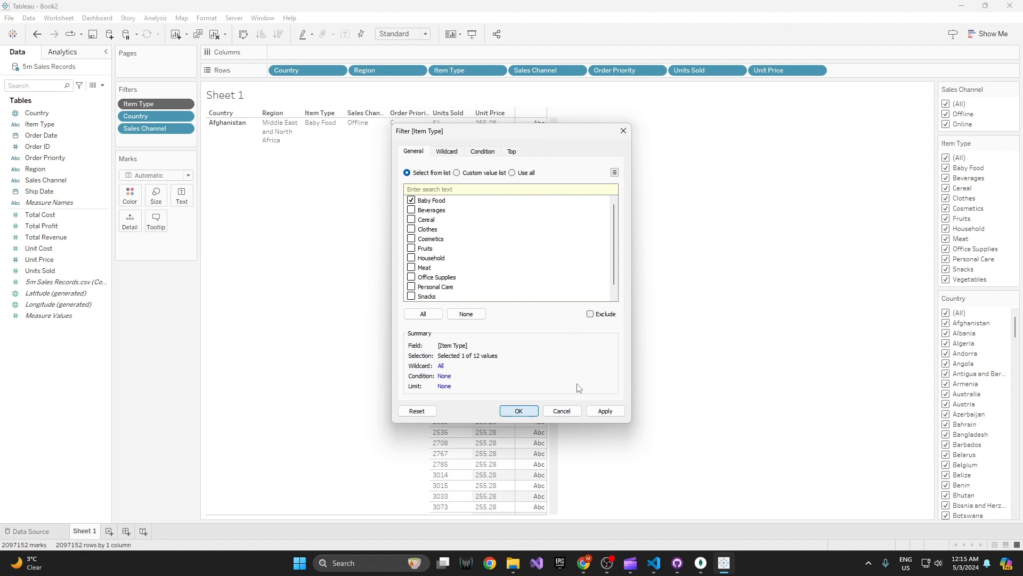
key(Return)
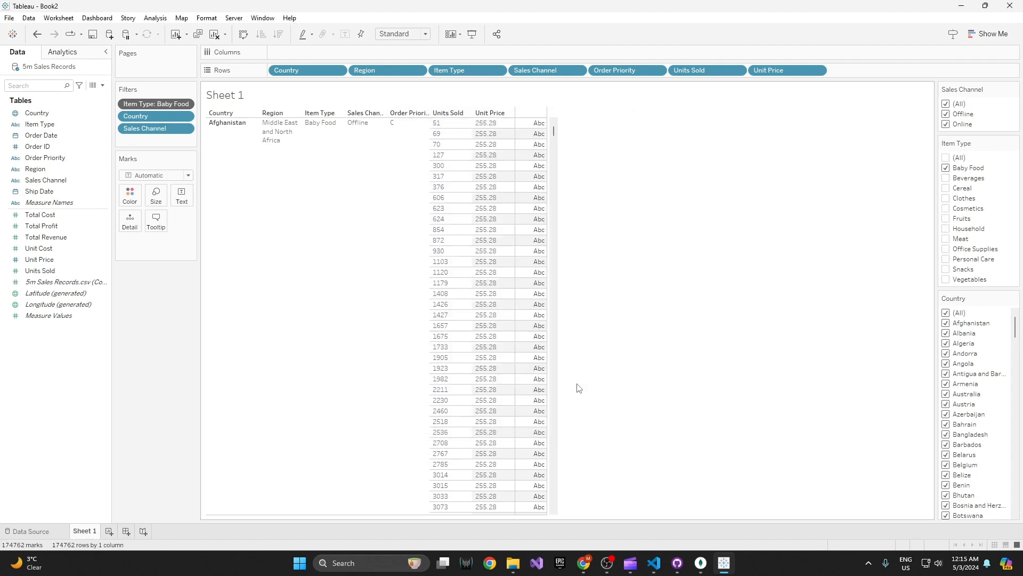
key(ctrl+1)
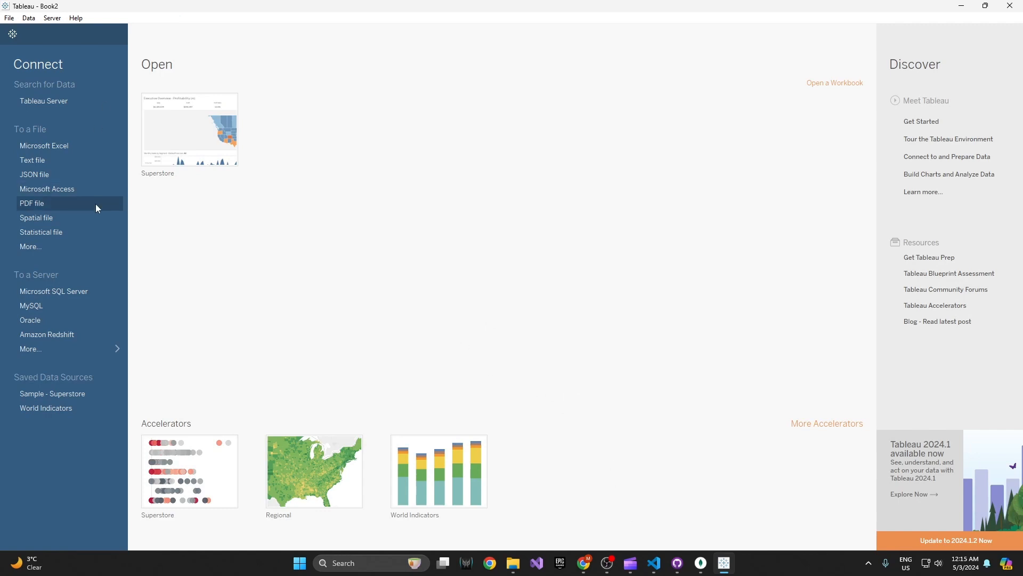
click(39, 34)
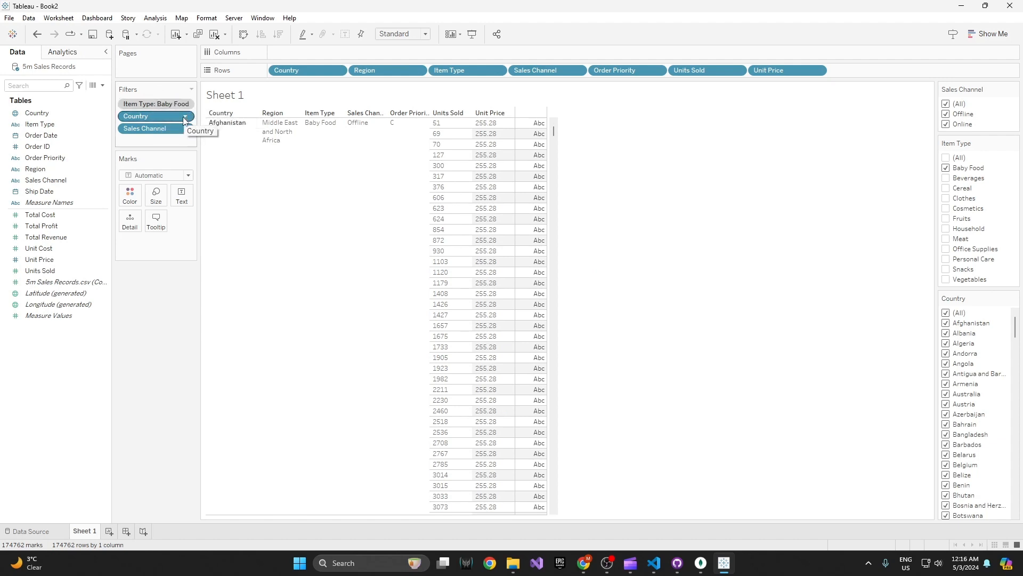
click(185, 117)
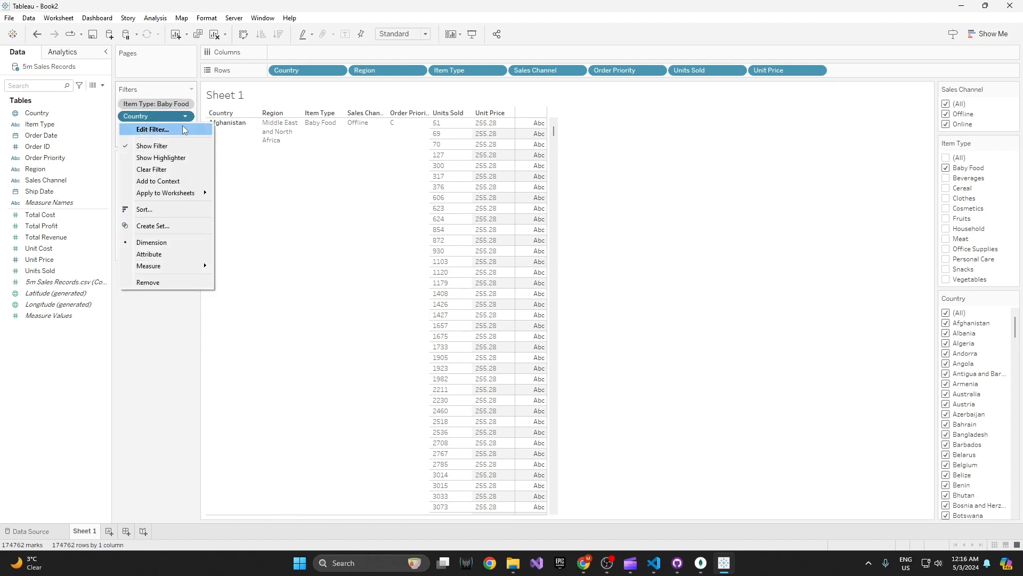
click(874, 390)
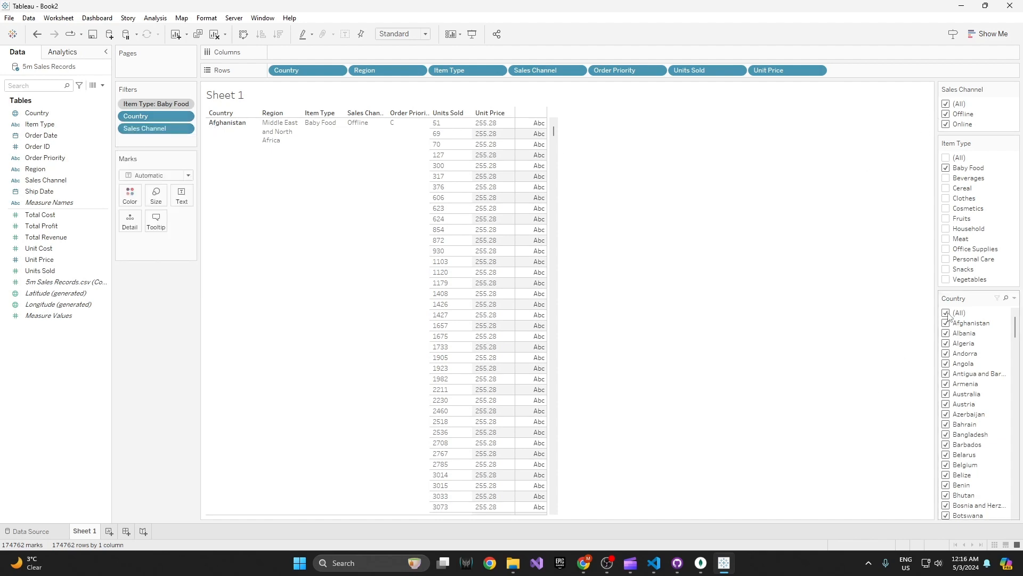
Step: Restrict the Country filter to Afghanistan, Albania, Algeria, Andorra, Angola, Antigua and Barbuda, Armenia, Australia and Azerbaijan
click(947, 313)
click(947, 334)
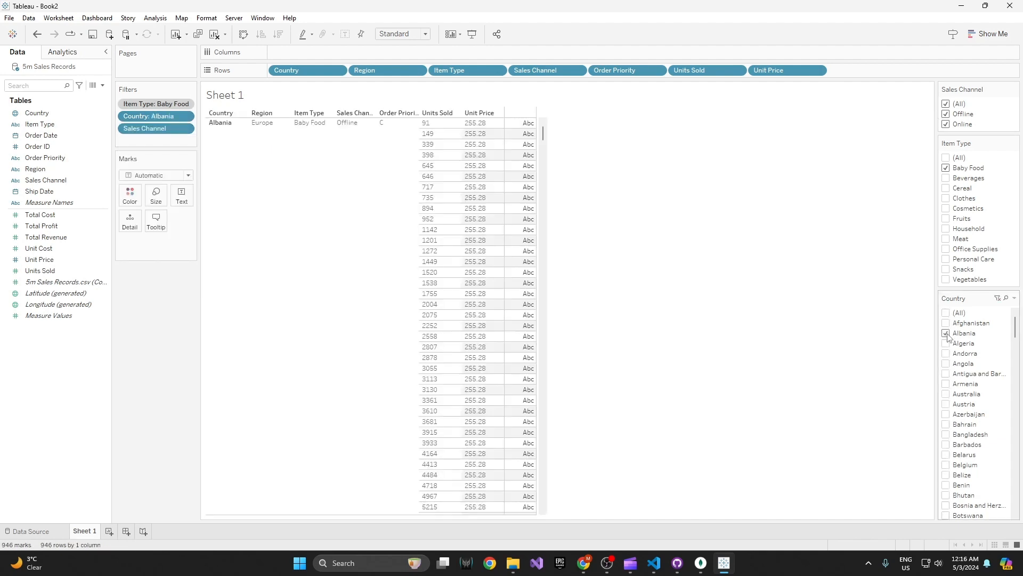
click(946, 343)
click(947, 353)
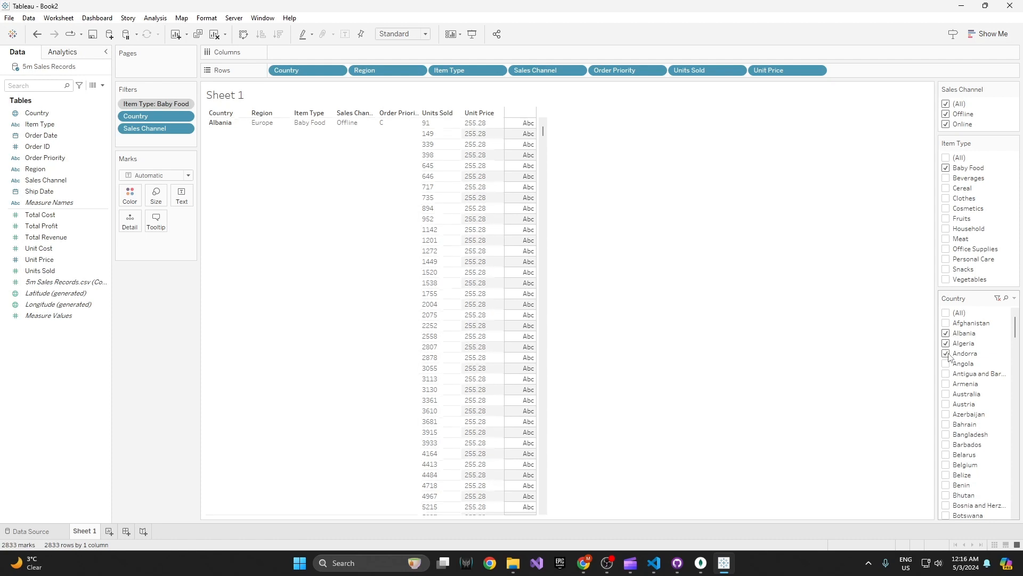
click(947, 323)
click(946, 364)
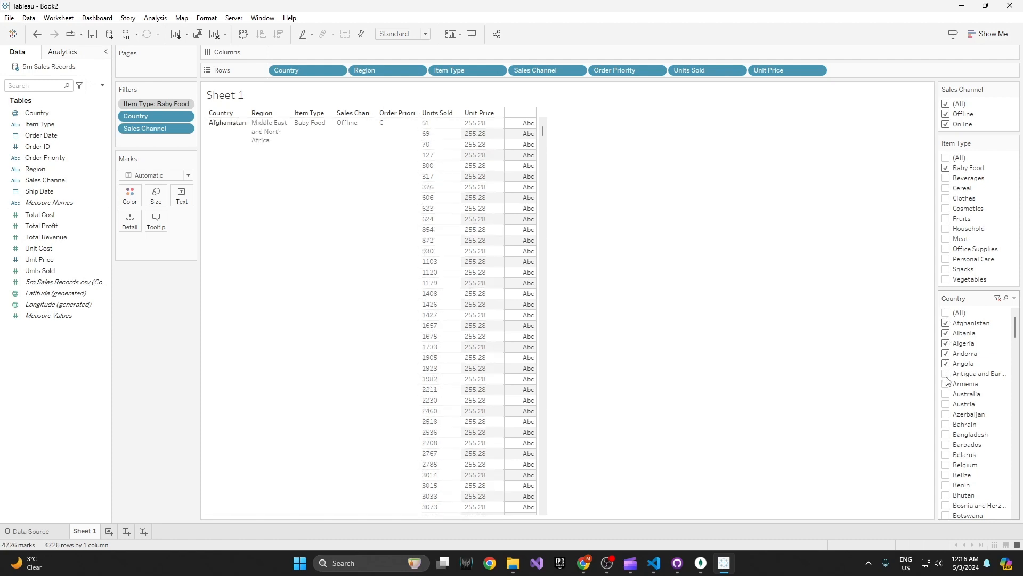
click(946, 373)
click(946, 383)
click(947, 394)
click(947, 414)
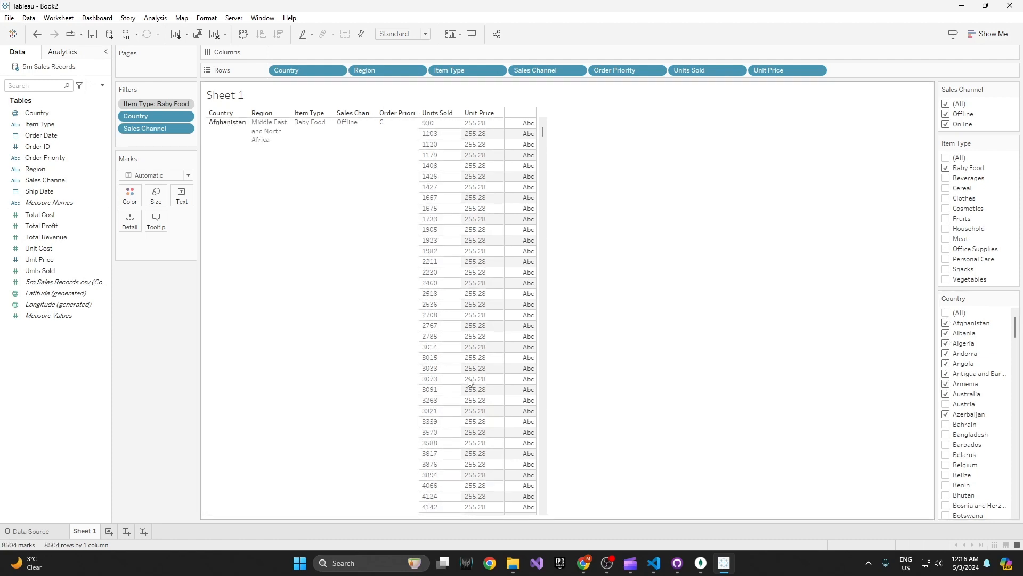
scroll(469, 381, up, 4)
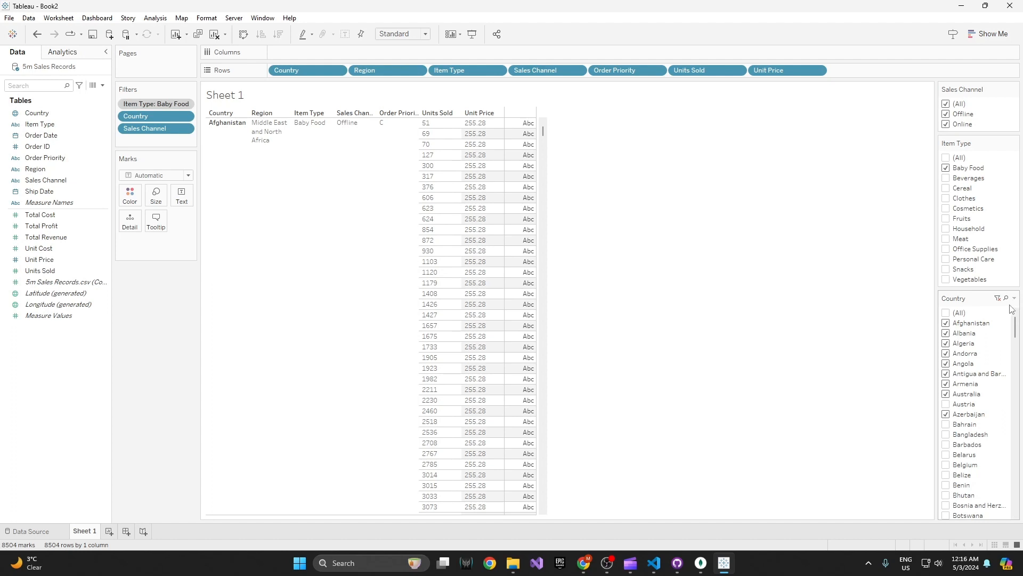
Step: Display the Country filter as Multiple Values (dropdown) and enable its Show Apply Button option
mouse_move(1014, 328)
mouse_down()
mouse_move(1009, 488)
mouse_move(1017, 325)
mouse_up()
click(1014, 298)
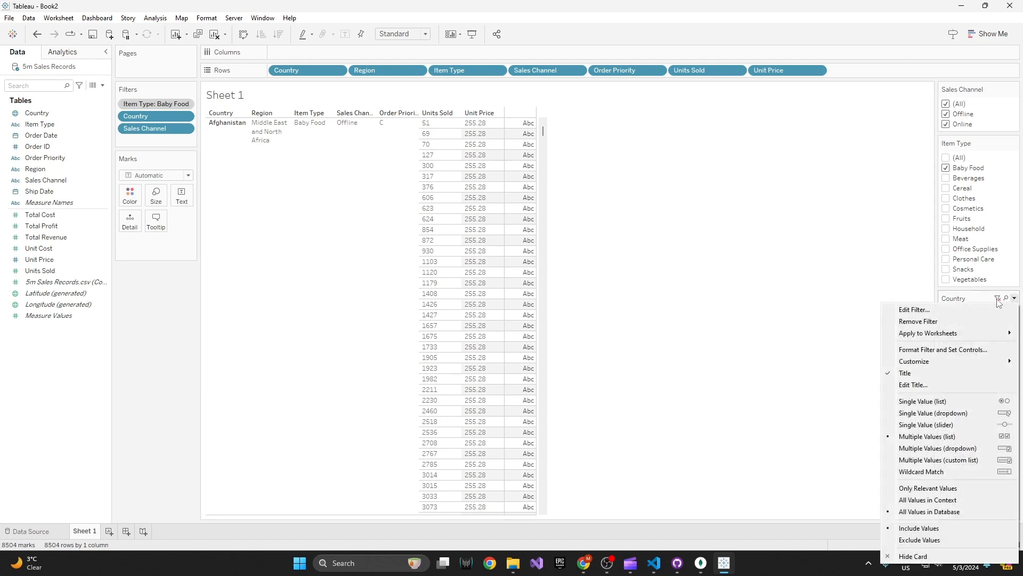
click(946, 452)
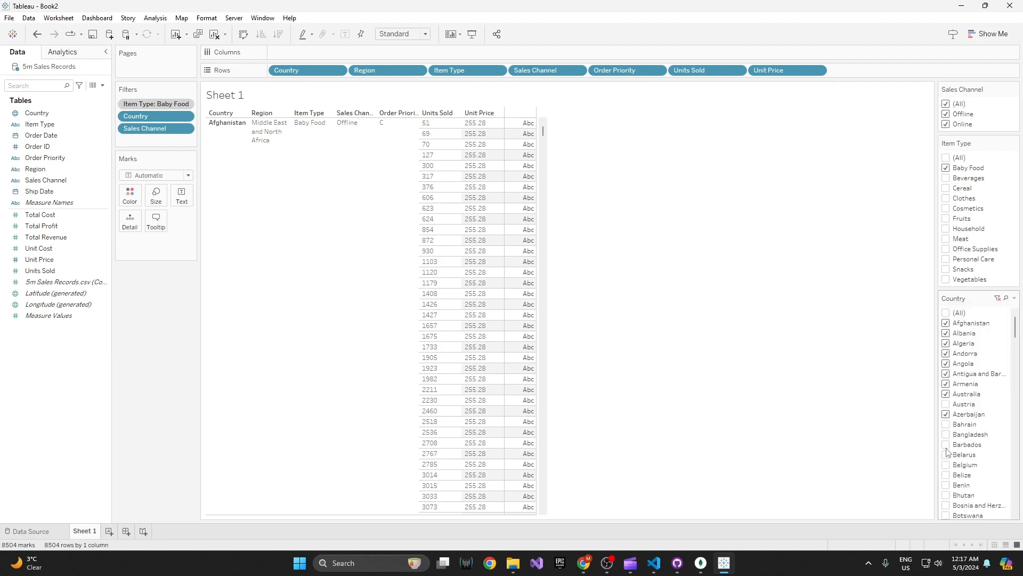
click(1014, 299)
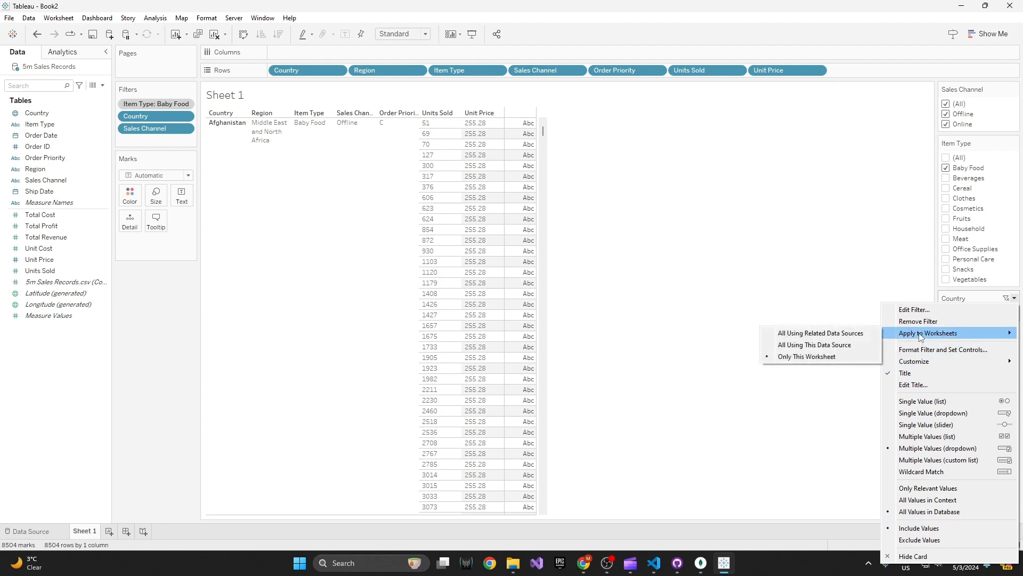
mouse_move(916, 362)
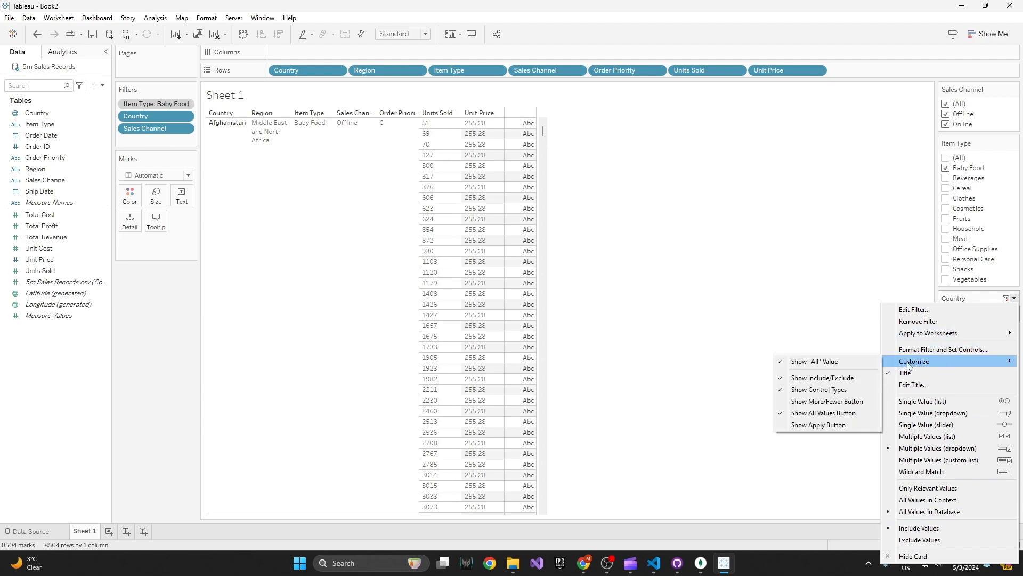
click(845, 425)
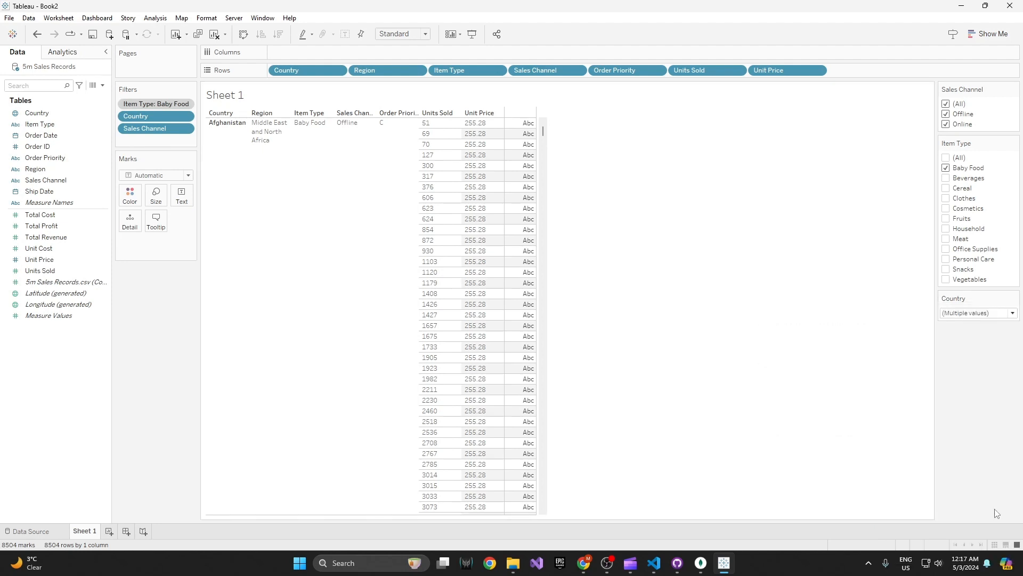
Step: Add every country from Bahrain through Cambodia except Belarus to the Country filter selection and apply the change
click(1013, 313)
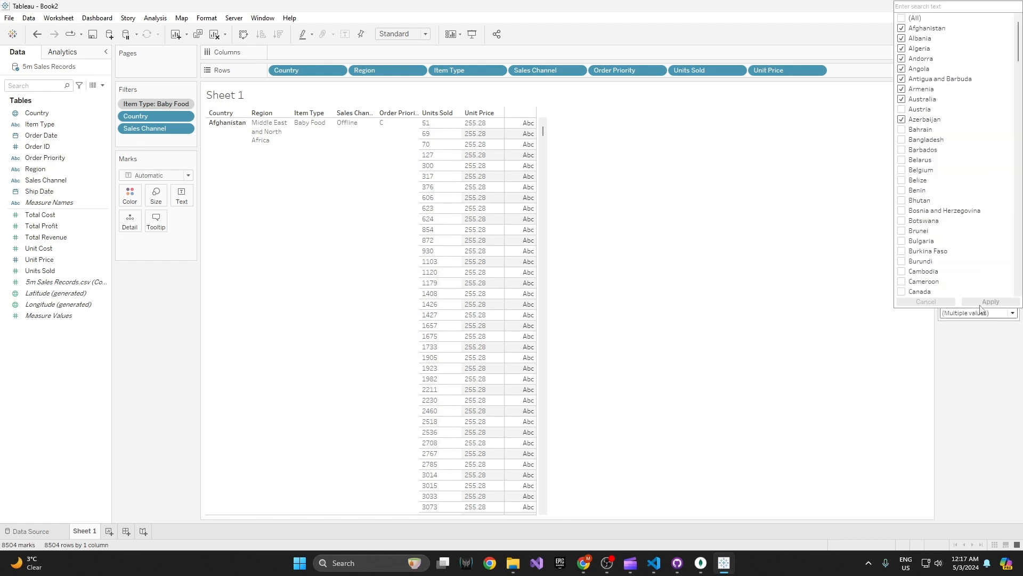
click(902, 271)
click(902, 261)
click(901, 250)
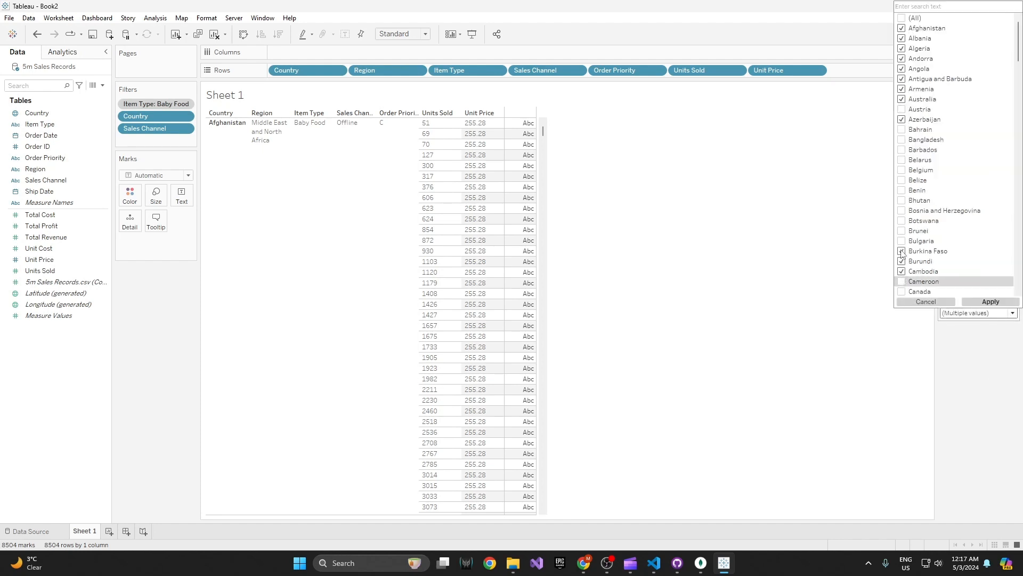
click(902, 240)
click(902, 200)
click(902, 190)
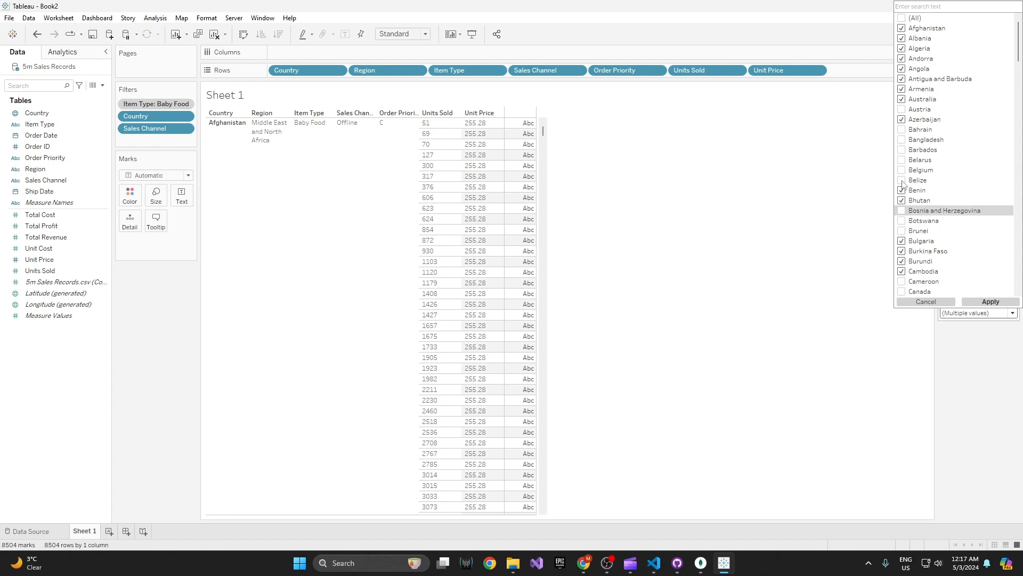
click(901, 179)
click(902, 170)
click(902, 160)
click(902, 149)
click(902, 139)
click(902, 129)
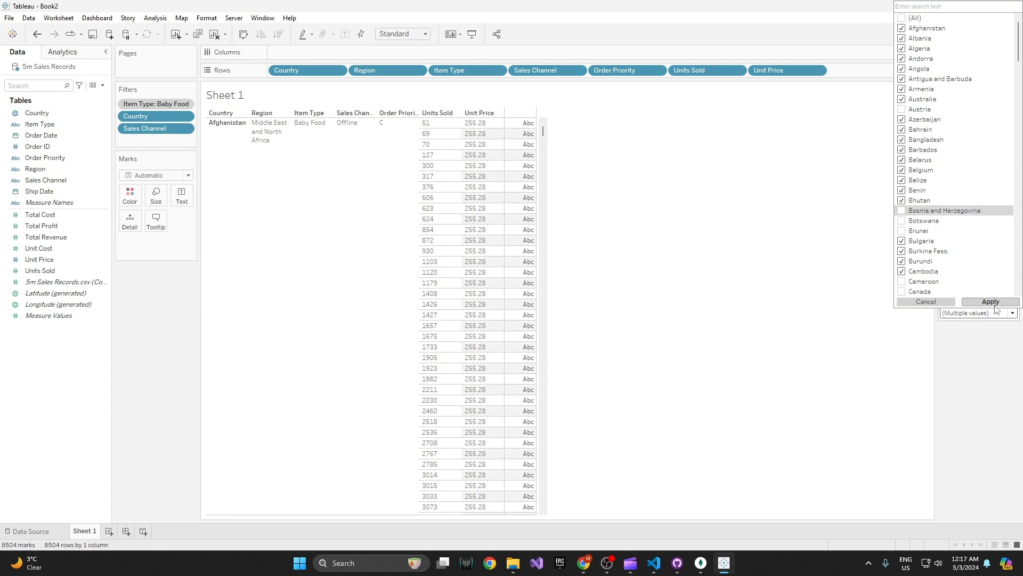
click(901, 231)
click(901, 220)
click(902, 210)
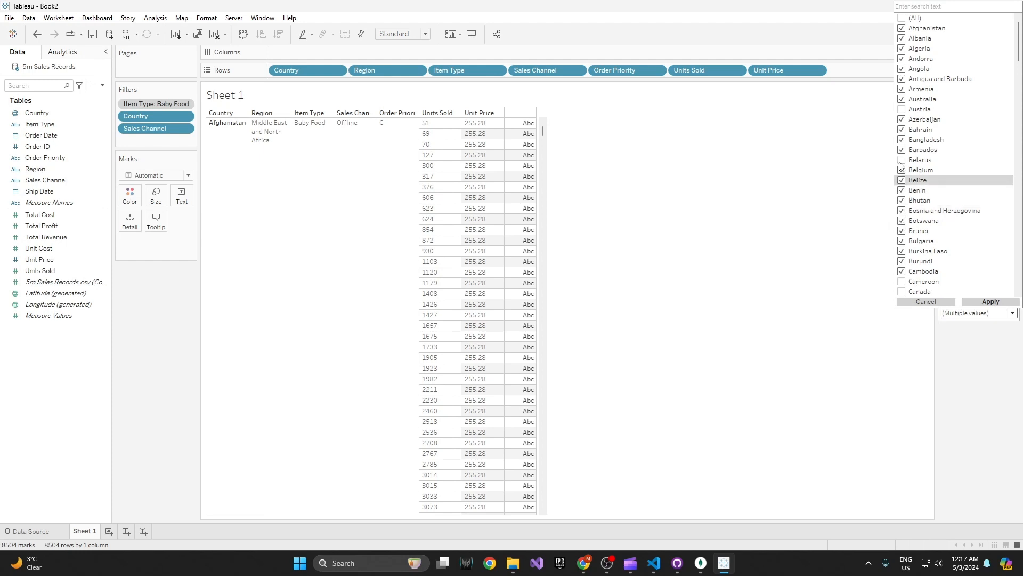
click(988, 301)
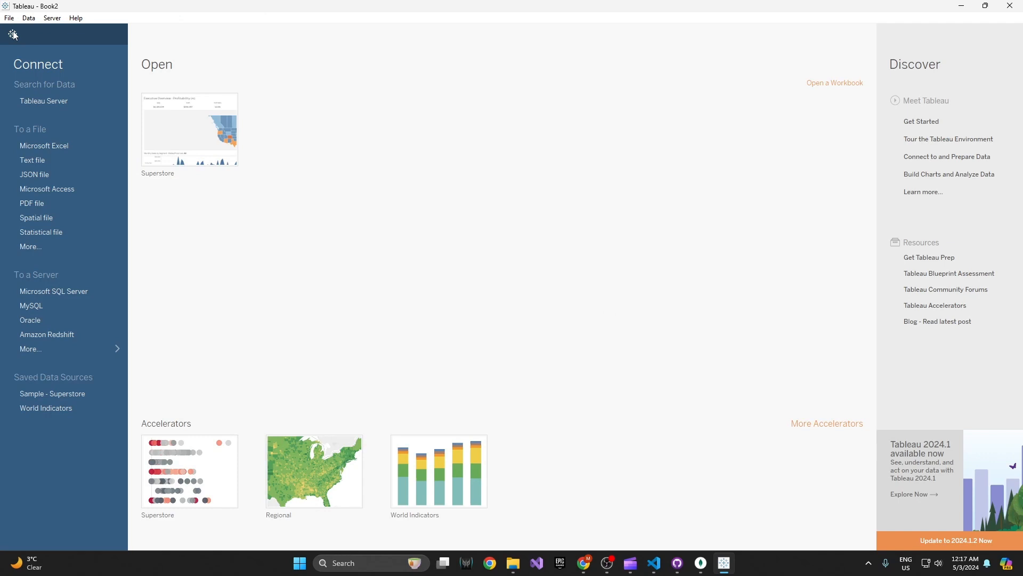
click(13, 35)
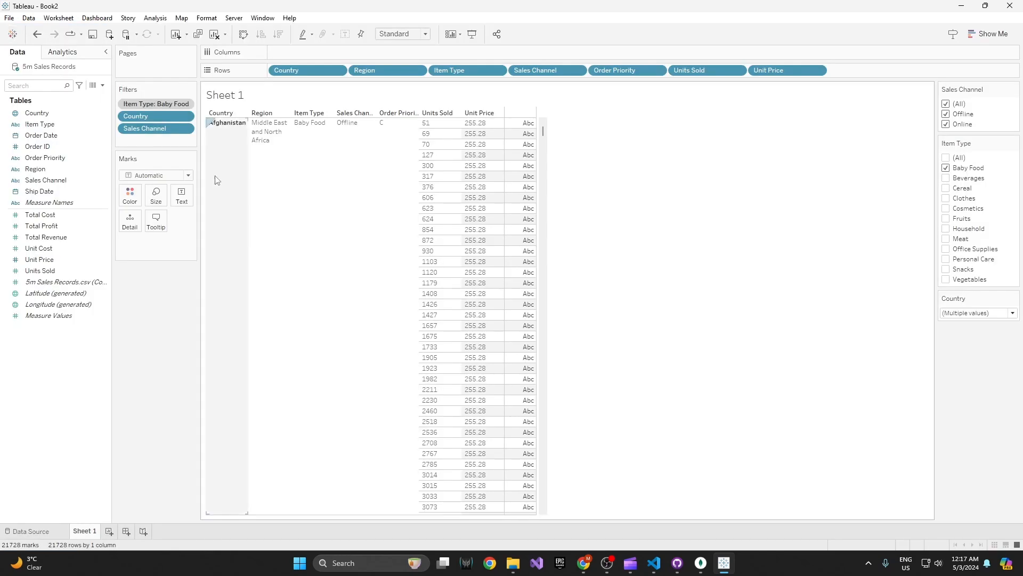
click(185, 105)
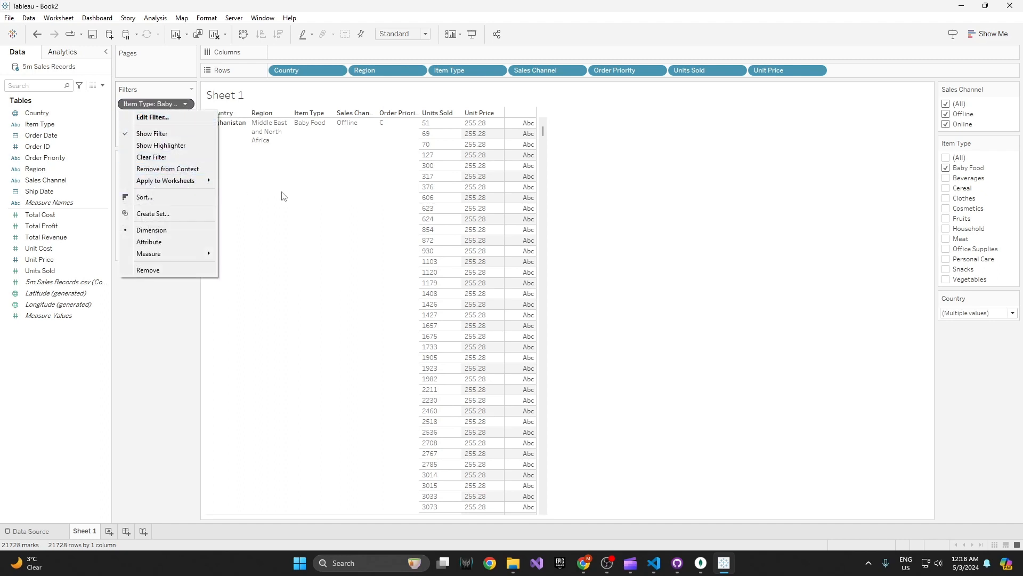
click(631, 219)
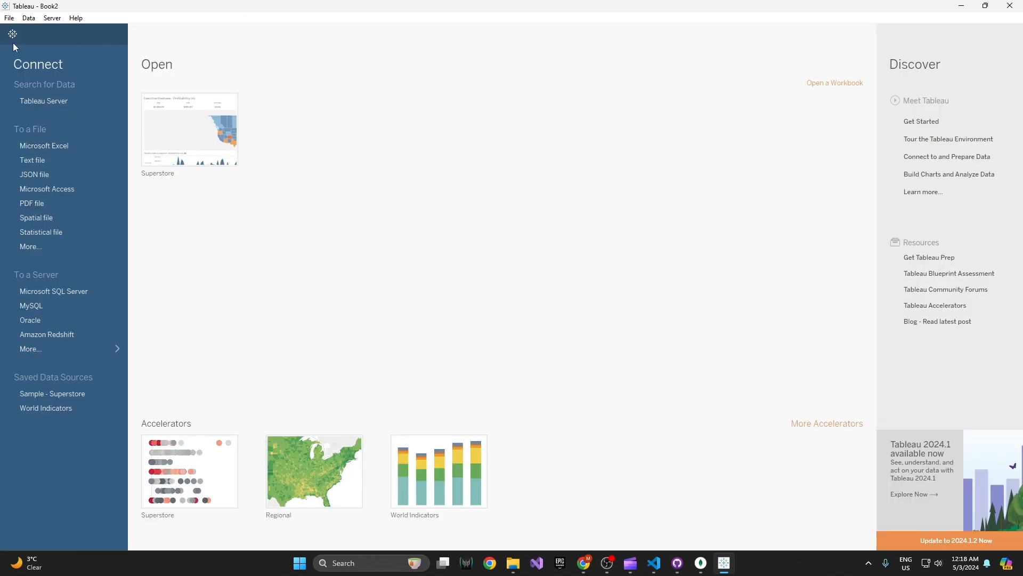
click(13, 35)
click(12, 34)
click(12, 35)
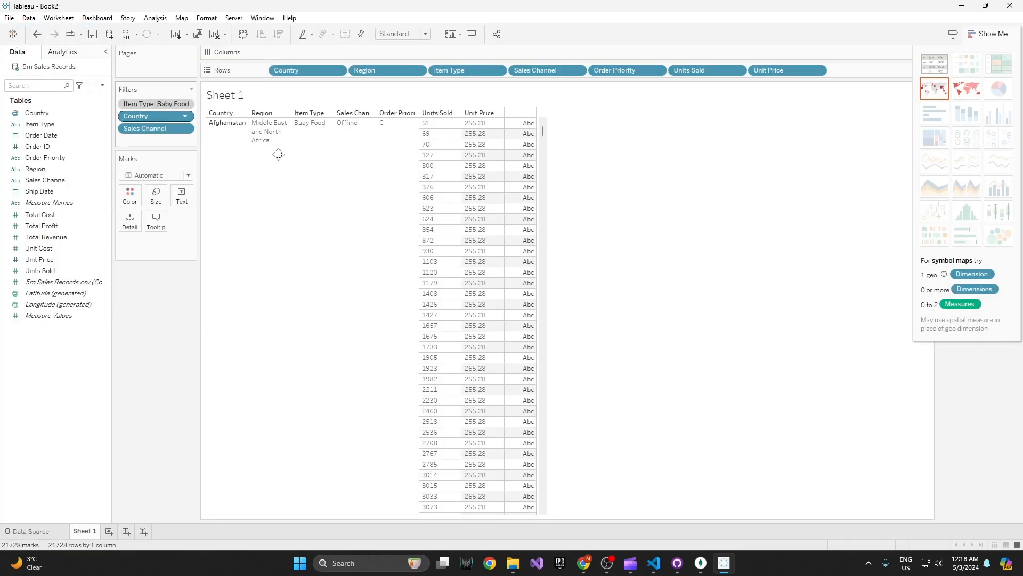
click(187, 105)
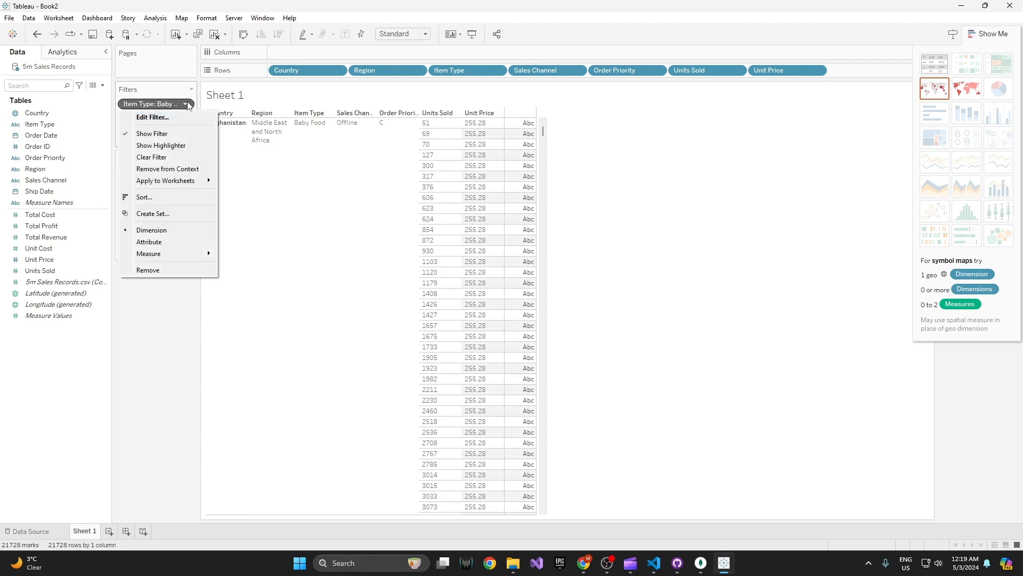
click(570, 190)
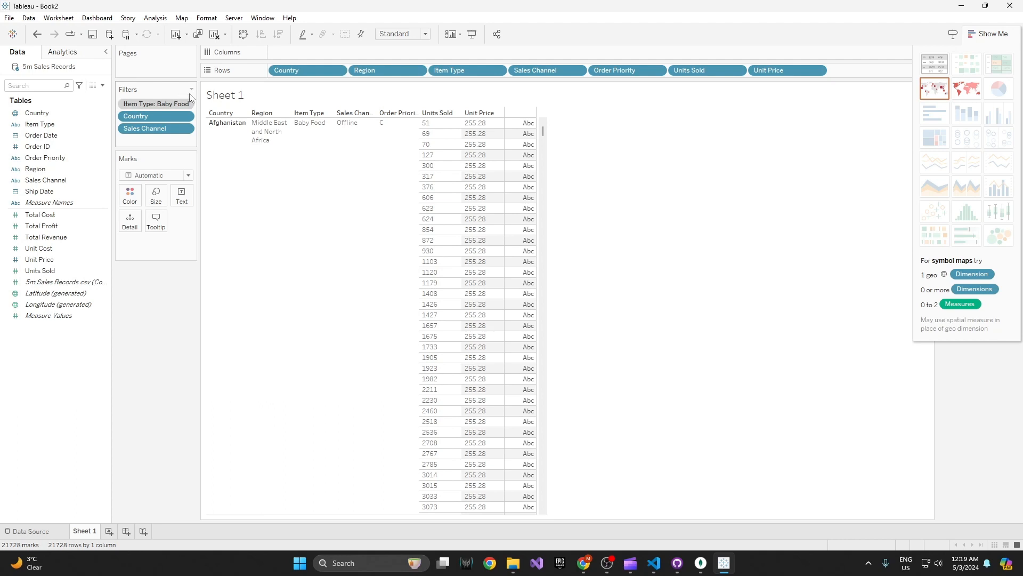
click(186, 129)
click(186, 118)
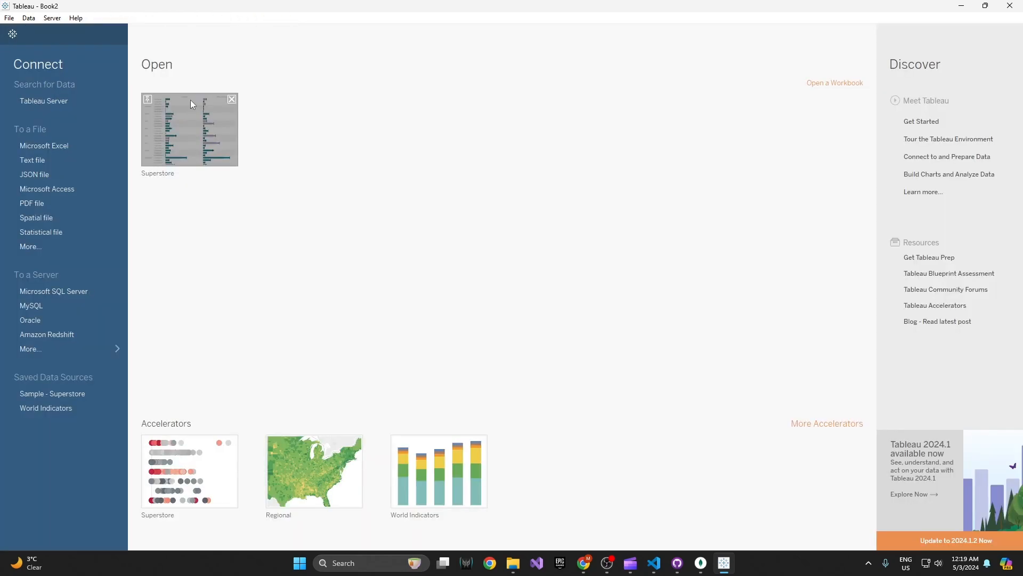
click(12, 34)
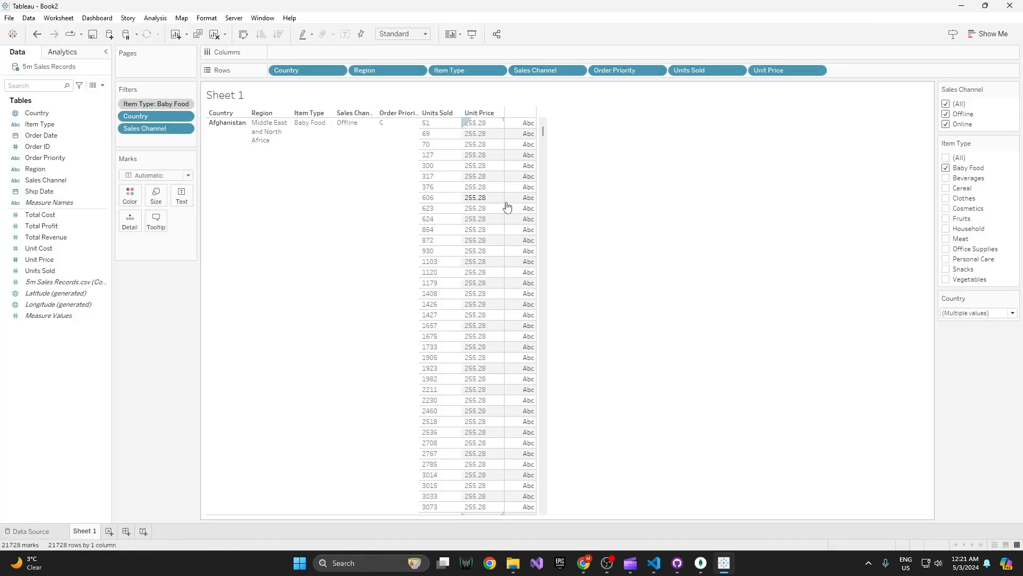